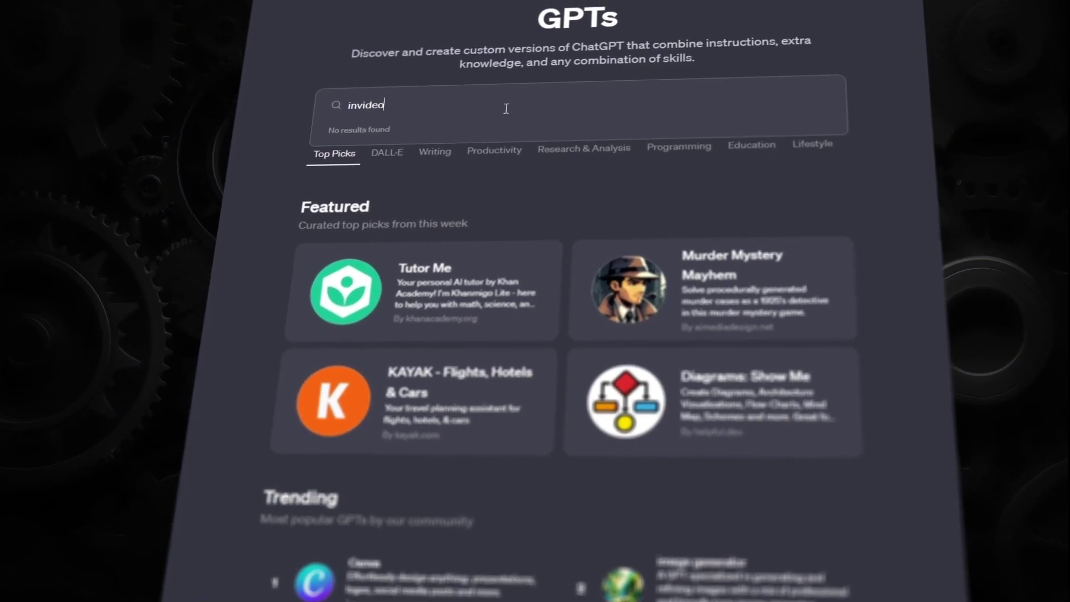
- Search the GPT store for "invideo ai"
text(ai)
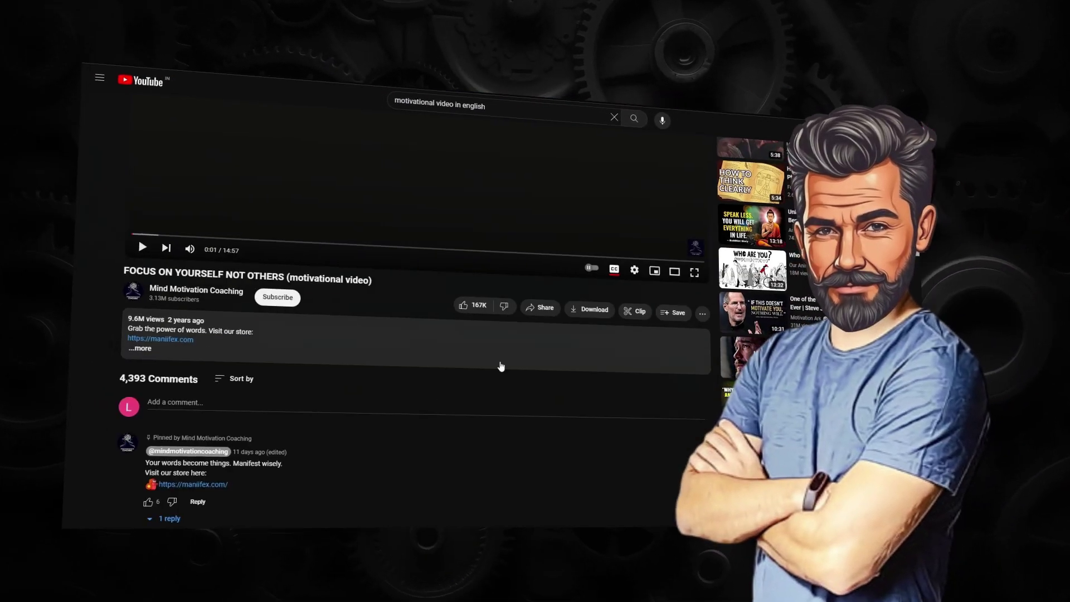
- Expand the motivational YouTube video's description, open its transcript, and copy the transcript text
click(501, 357)
scroll(501, 356, down, 15)
click(196, 363)
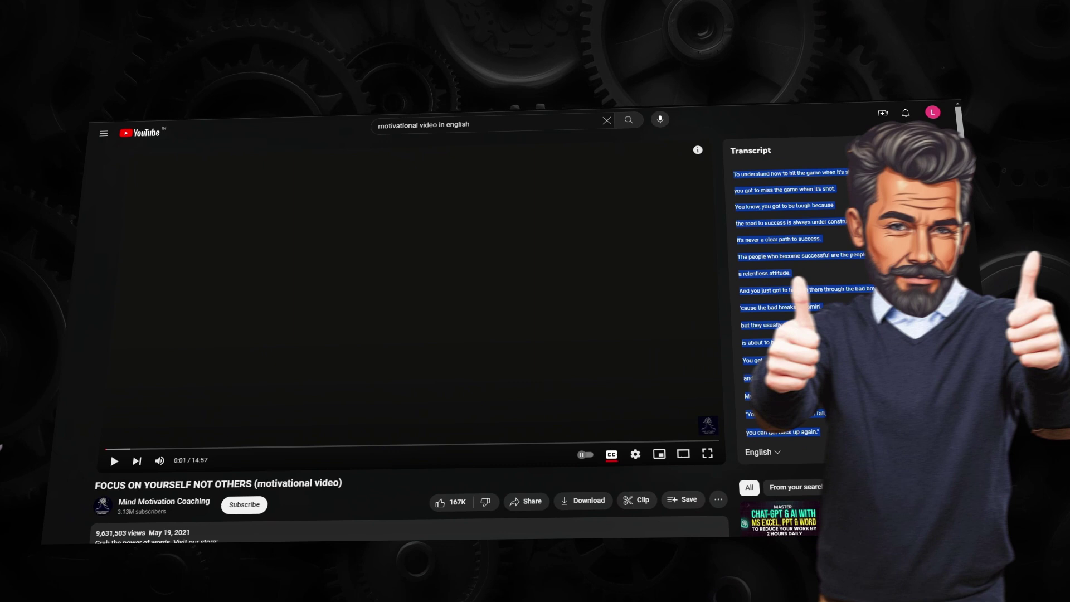
right_click(637, 307)
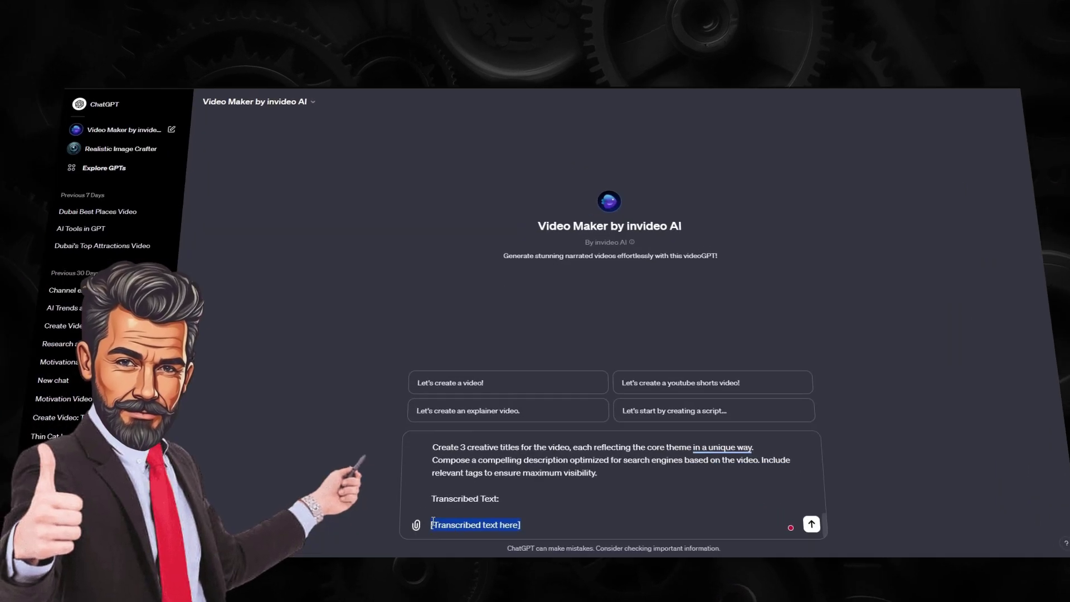
- Replace the "[Transcribed text here]" placeholder with the copied transcript, and fill in Motivational as the niche and 2 min as the duration
right_click(443, 526)
click(482, 335)
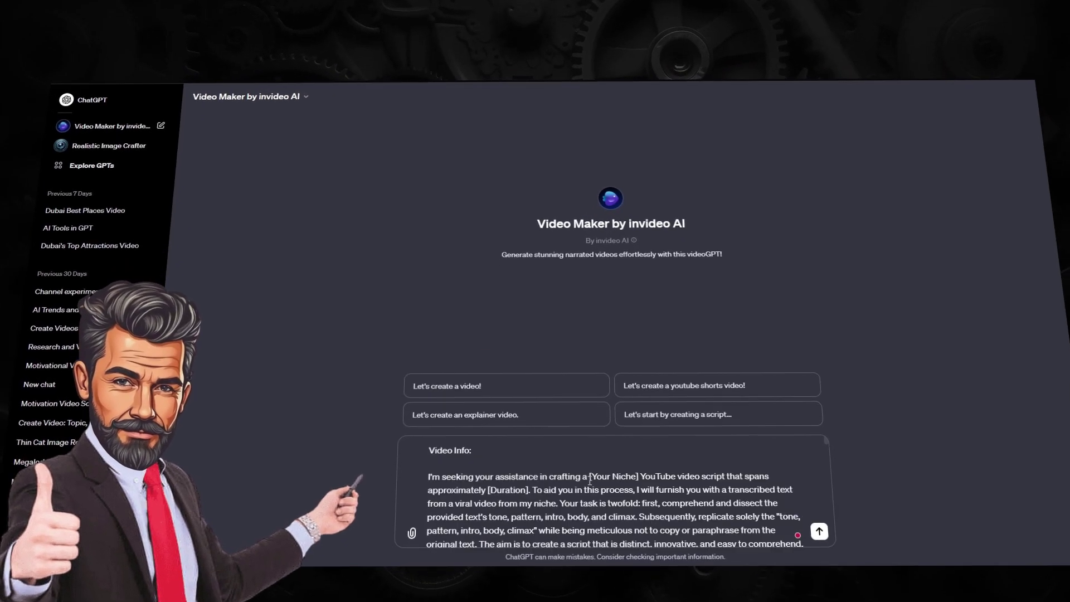
drag(590, 478, 611, 477)
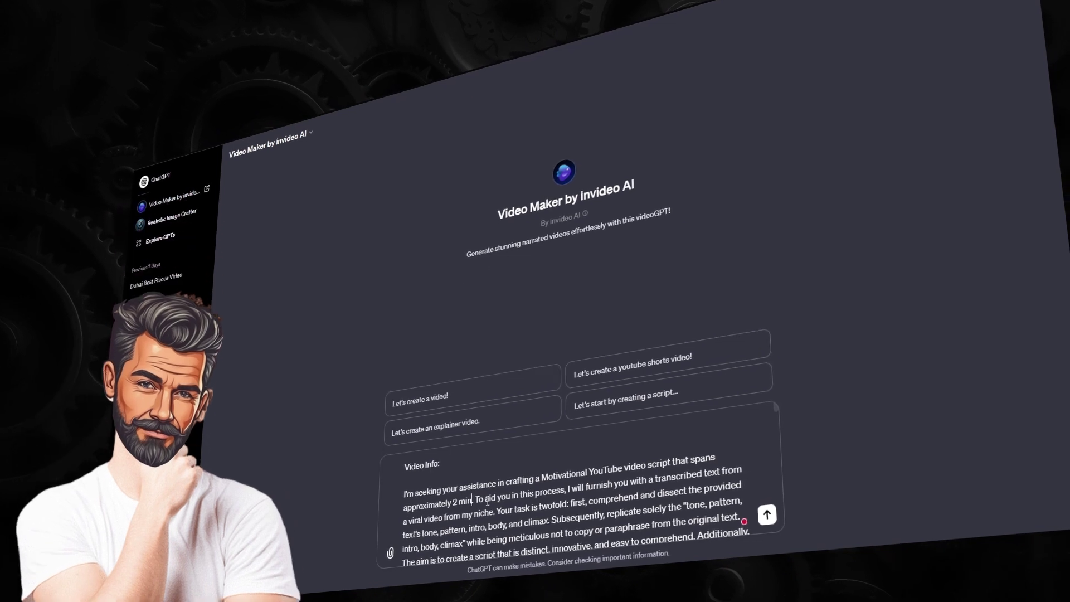
- Specify a Deep Male narrator voice with an American accent in the prompt, and submit it after checking the background music line
text(merican accent, the voice should be Deep and frie)
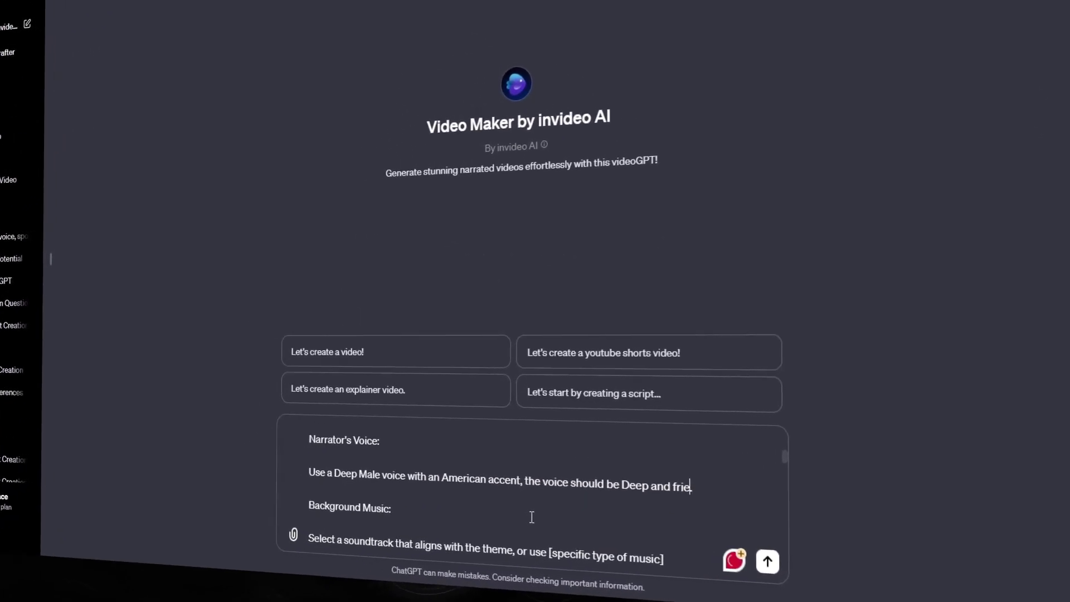
drag(294, 480, 711, 502)
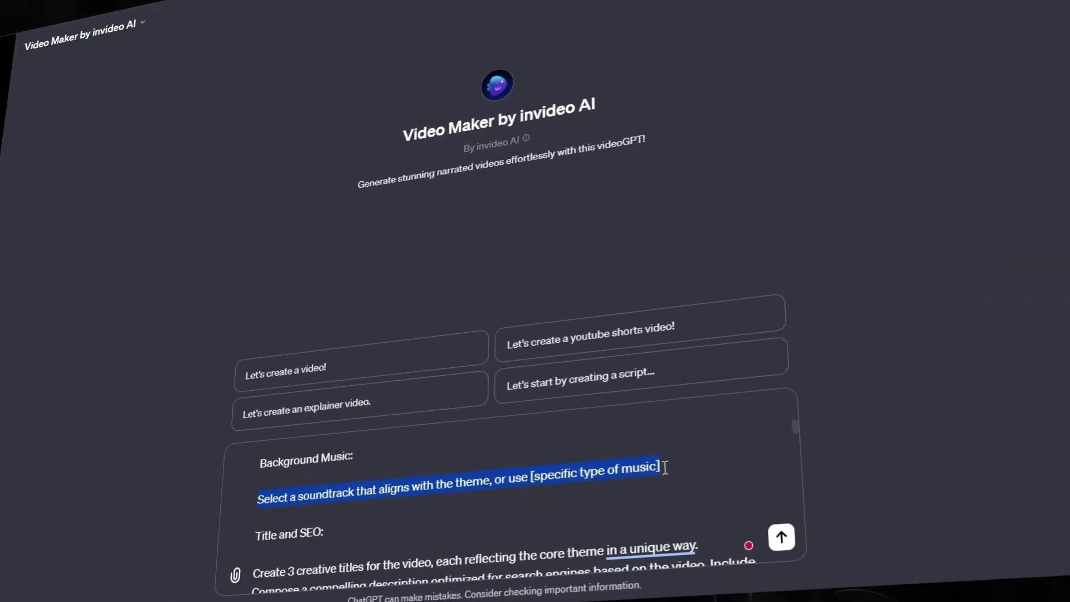
scroll(641, 535, up, 10)
click(760, 521)
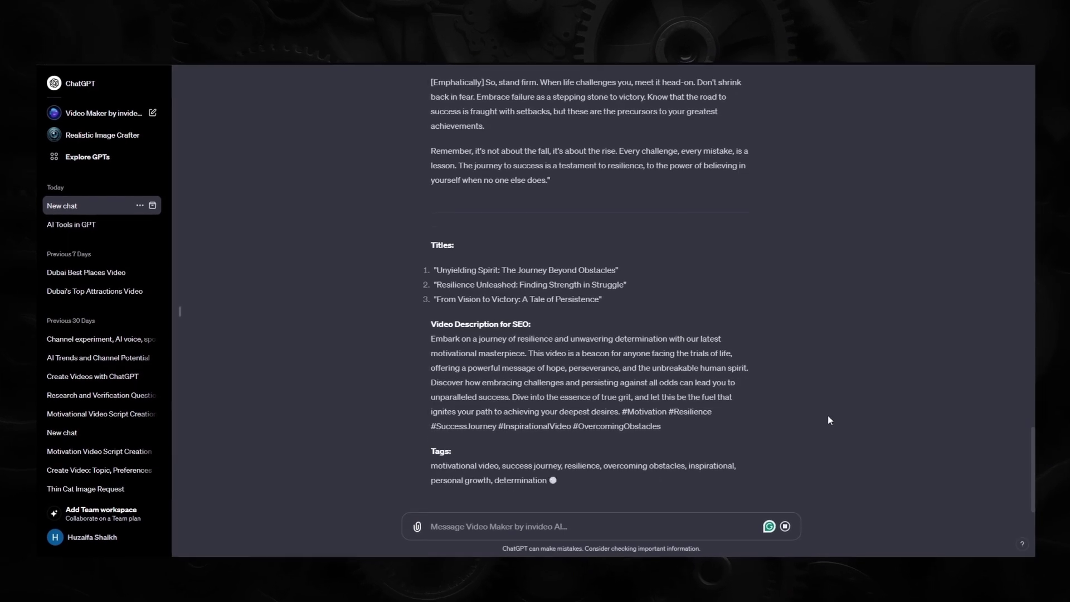
- Reply "yes" to proceed with creating the video from the script, and approve the request to video-ai.invideo.io
click(500, 528)
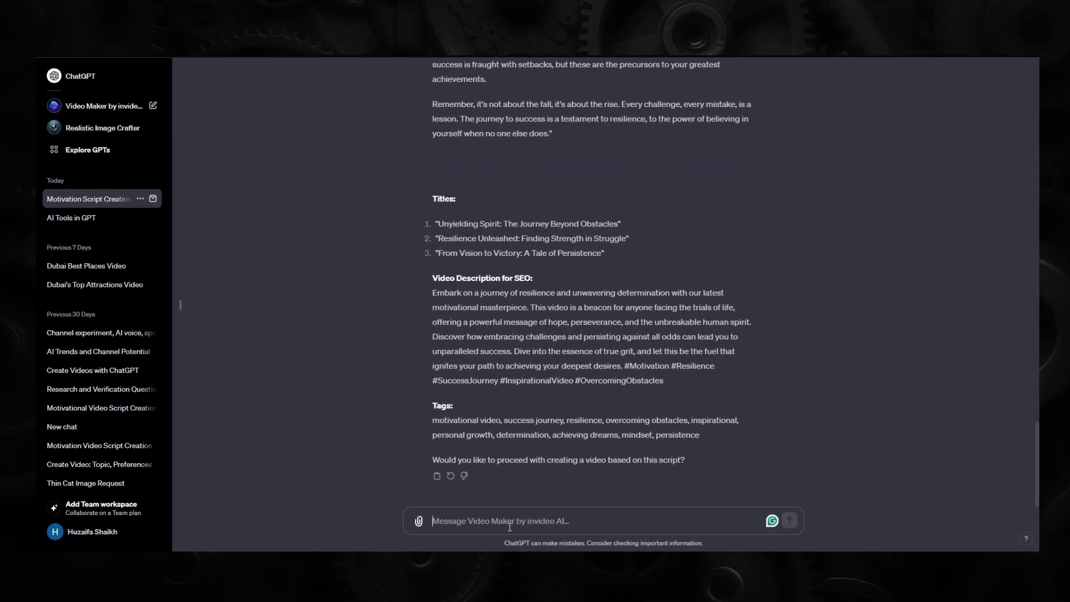
text(yes)
key(Return)
click(444, 452)
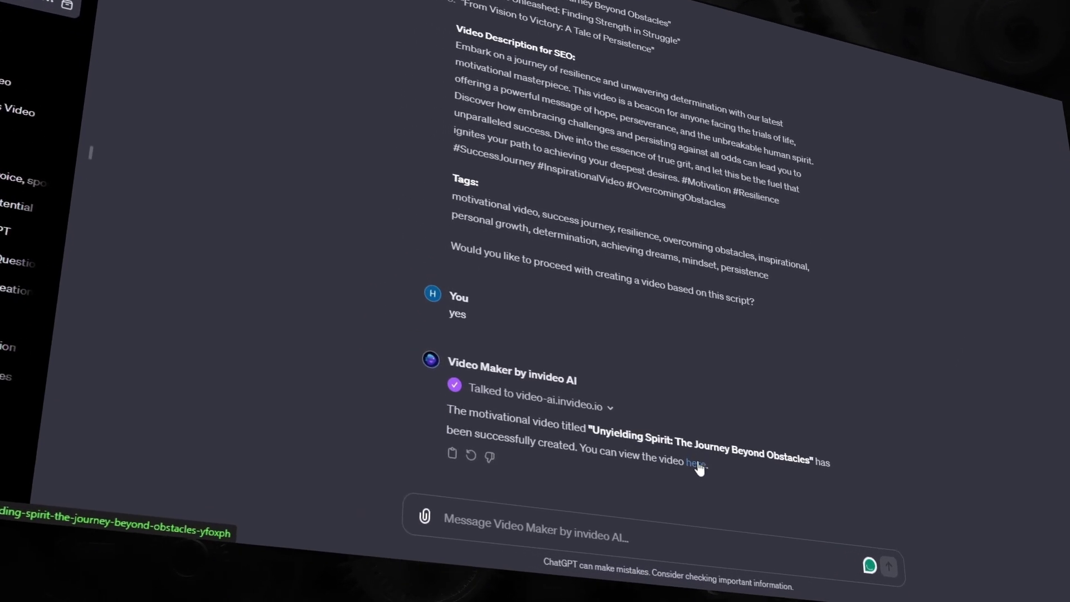
- Open the created video's link, join invideo AI with Google, and play the video preview
click(678, 443)
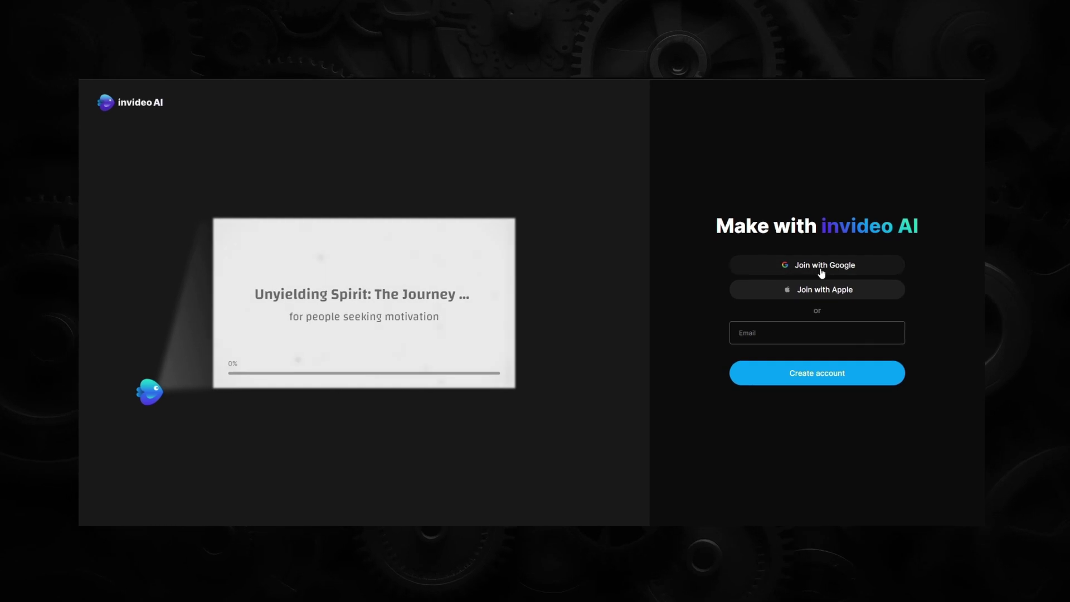
click(828, 271)
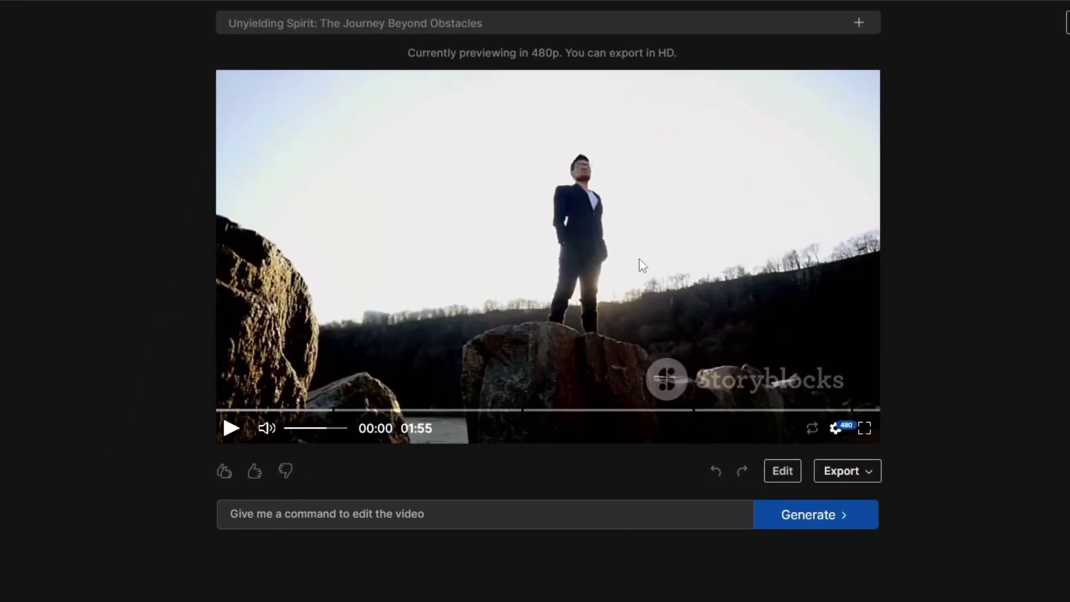
click(224, 431)
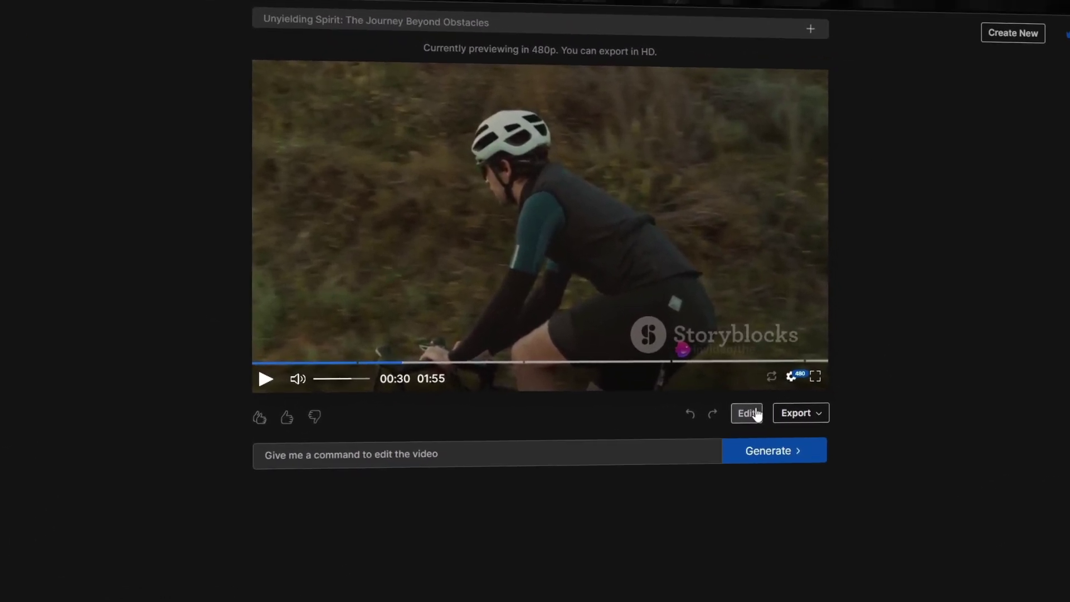
- Replace the RESILIENCE clip in Scene 1 with a red-sky stock image found by searching "sunrise", and look through the video's script
click(742, 396)
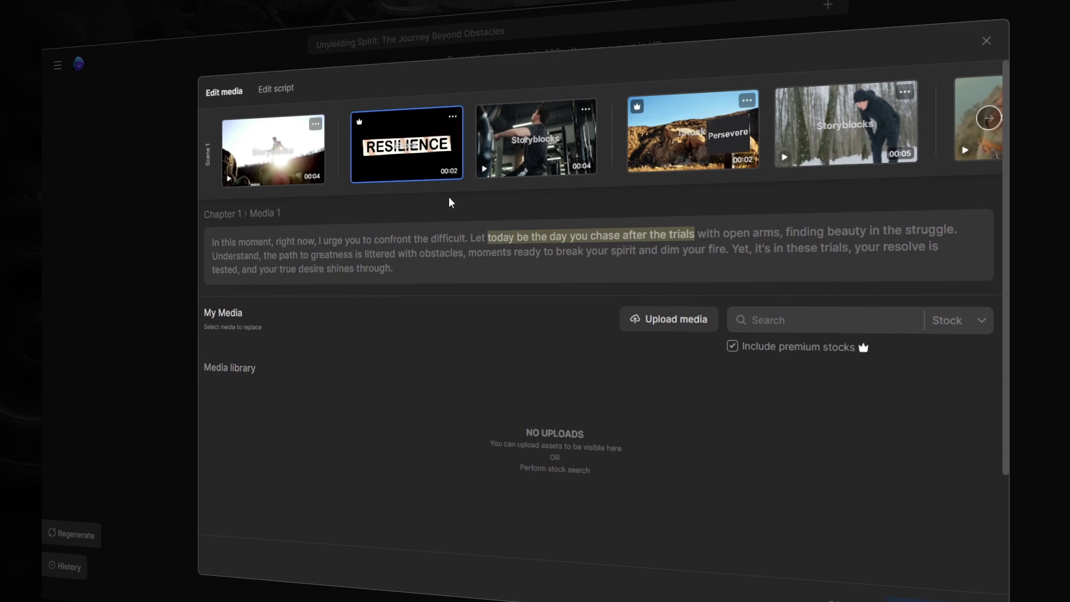
click(758, 320)
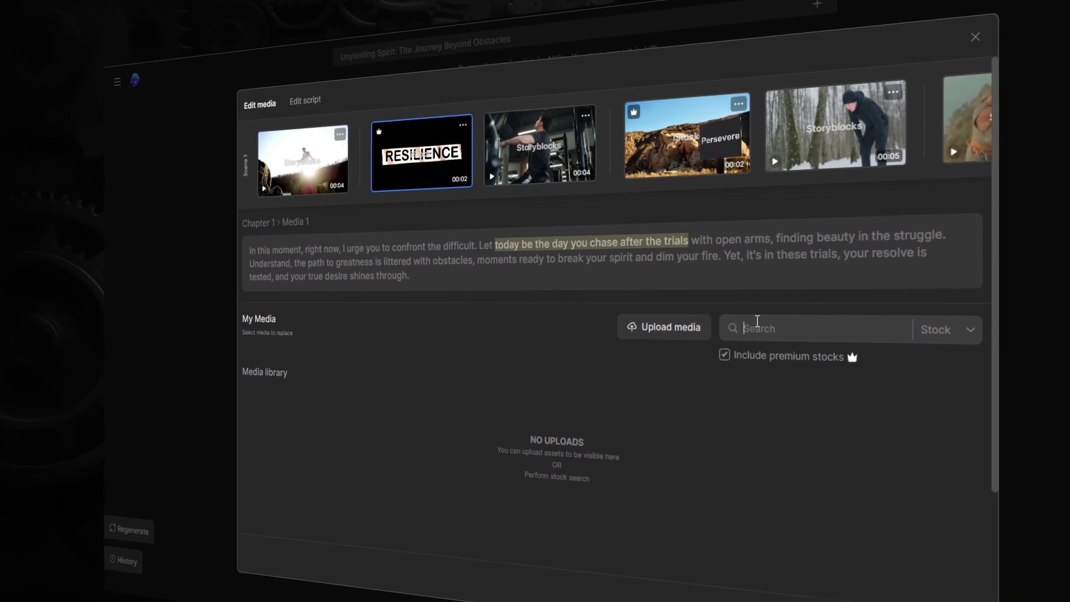
text(sunrise)
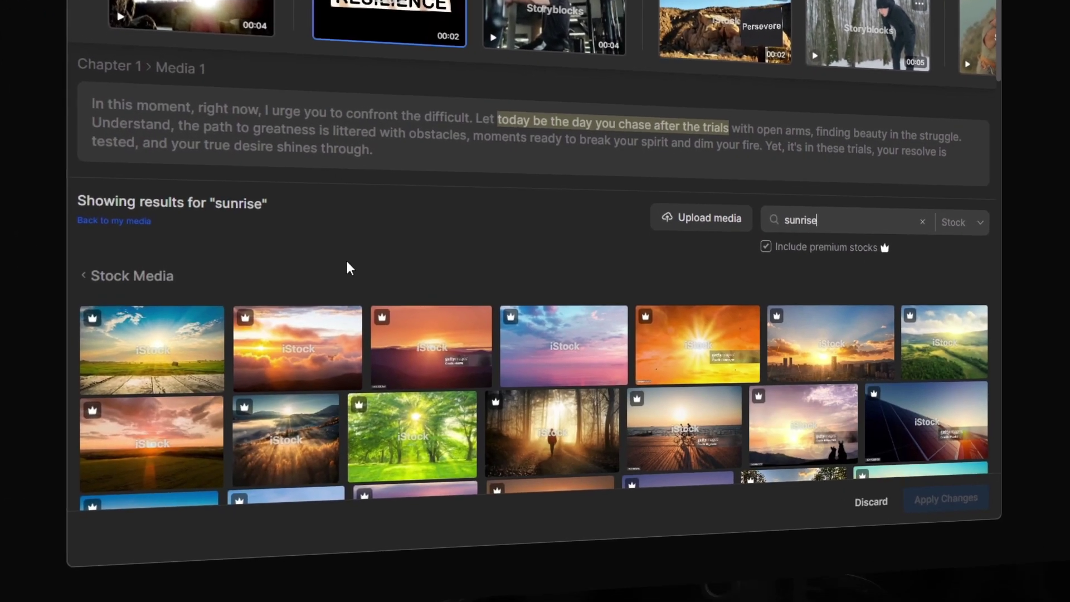
click(362, 357)
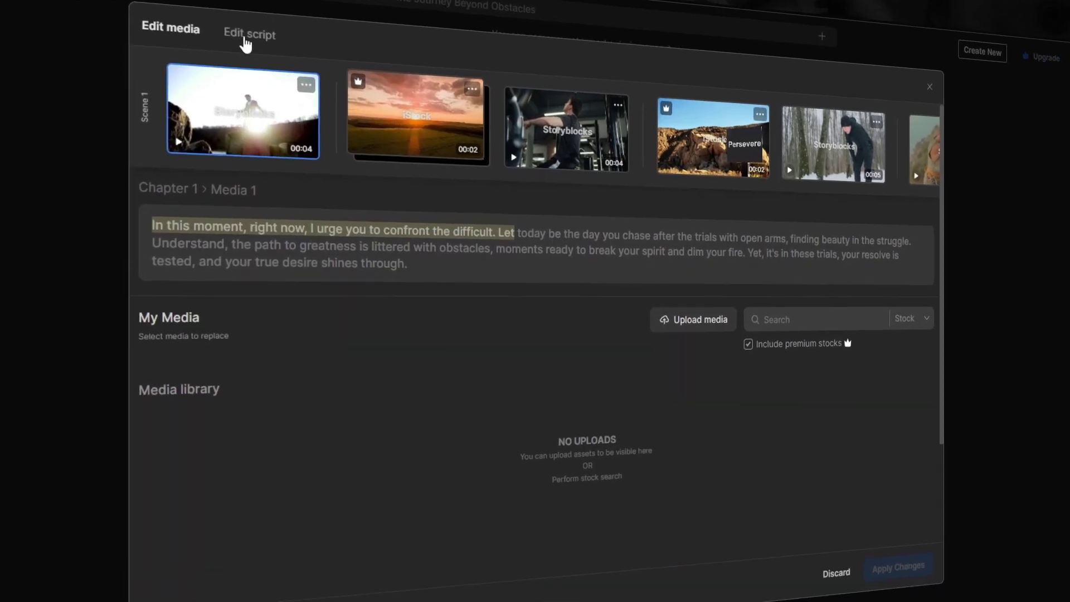
click(266, 63)
scroll(533, 273, down, 5)
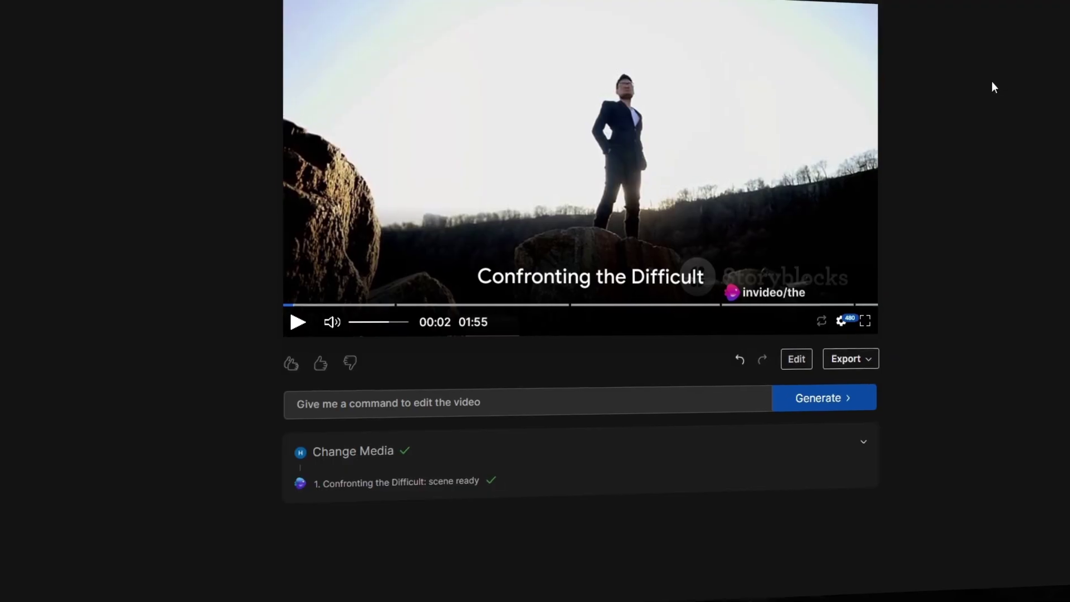
- Submit the edit command "Change the background music to something more dramatic"
click(390, 396)
text(Change the background music to somethi)
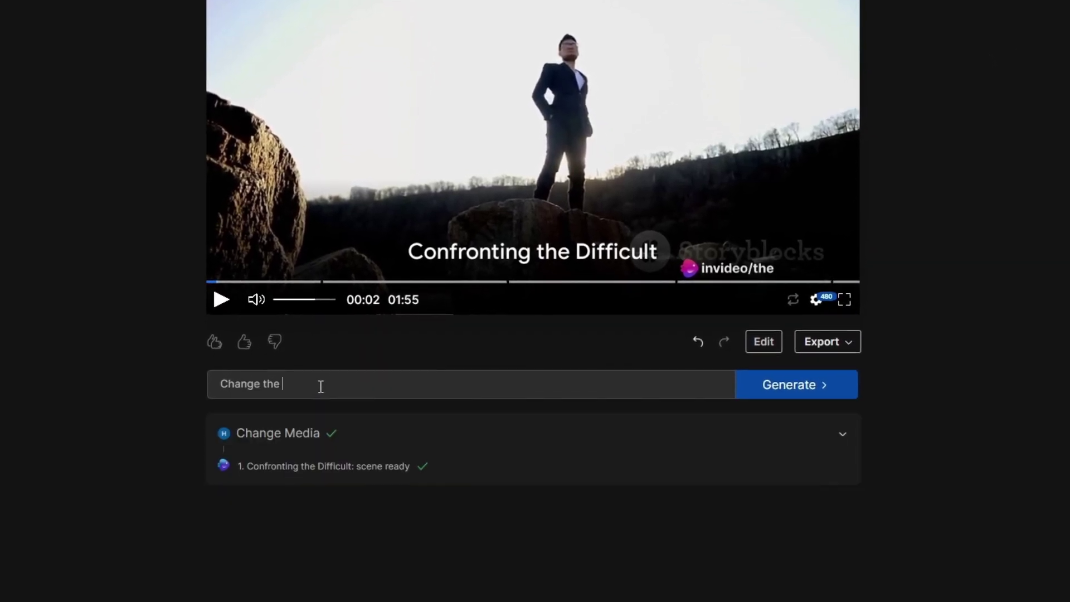
text(ng more dramatic)
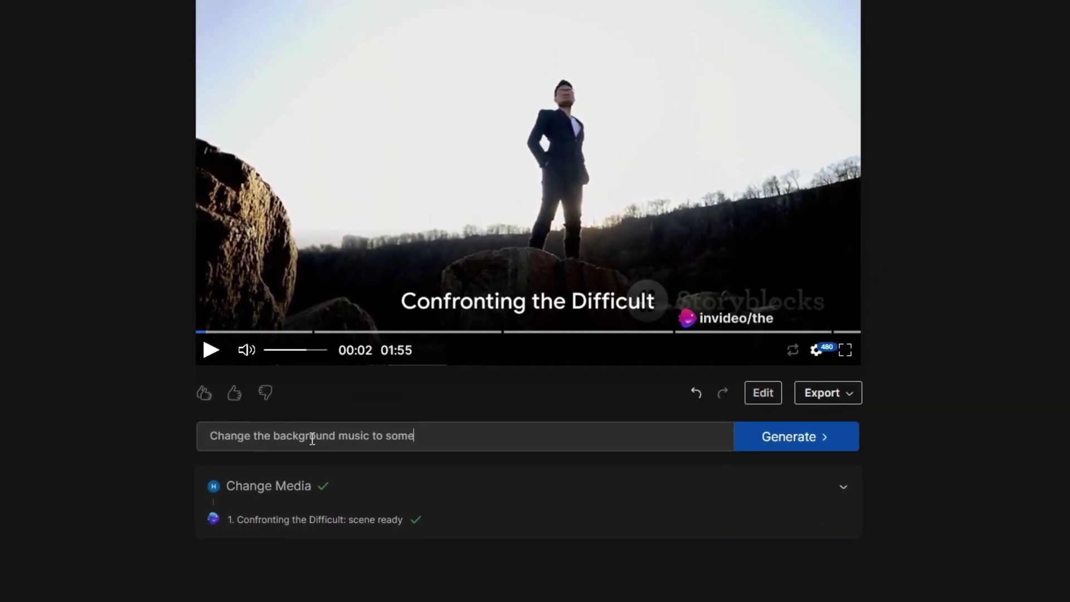
key(Return)
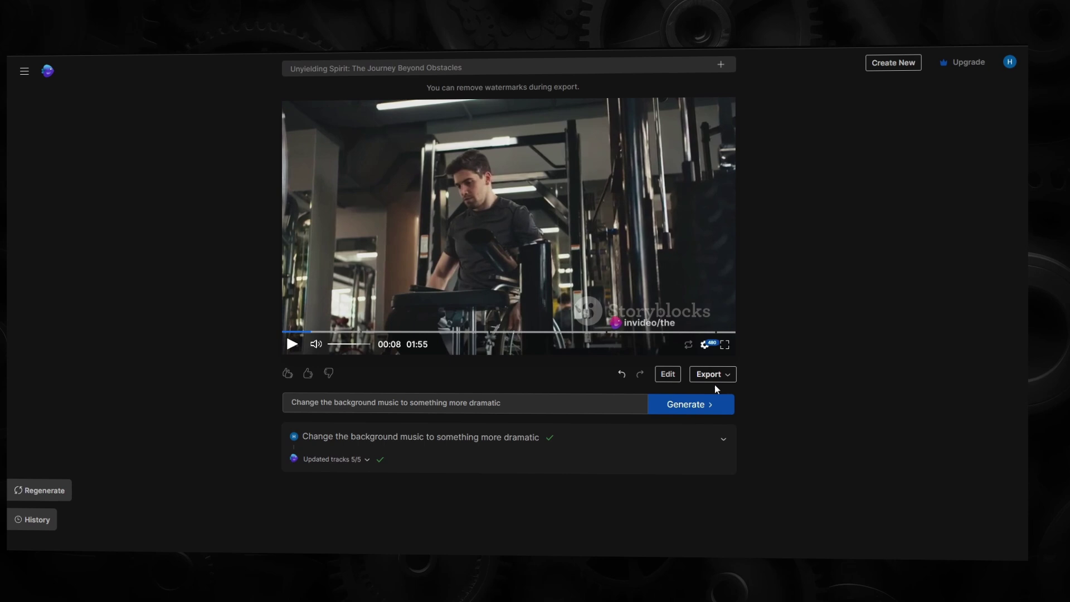
- Export the video for YouTube with stock watermarks, Normal invideo AI branding and 1080p resolution
click(698, 366)
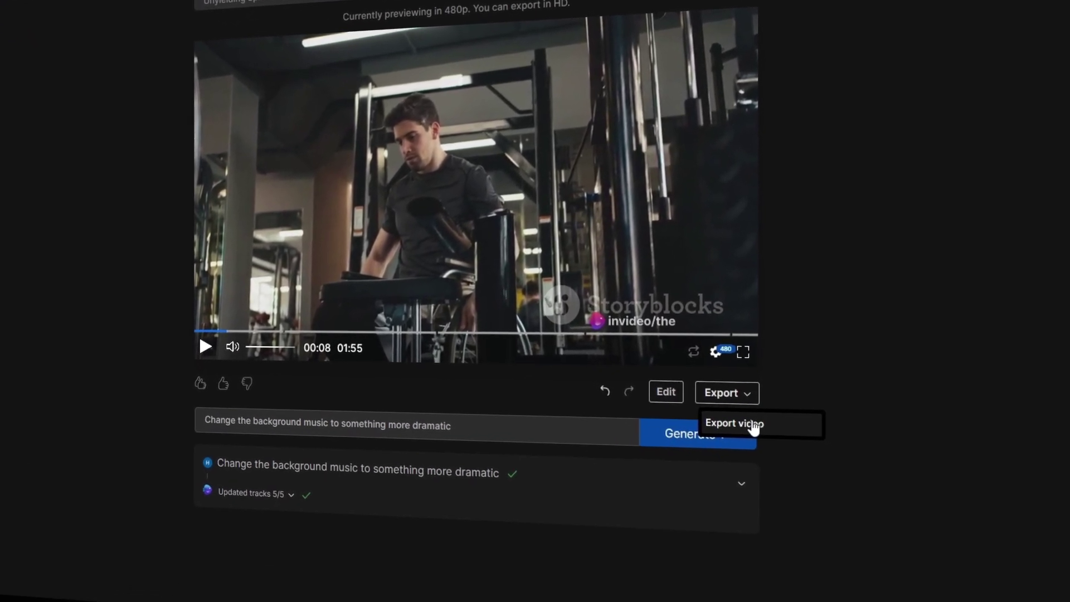
click(750, 429)
click(407, 244)
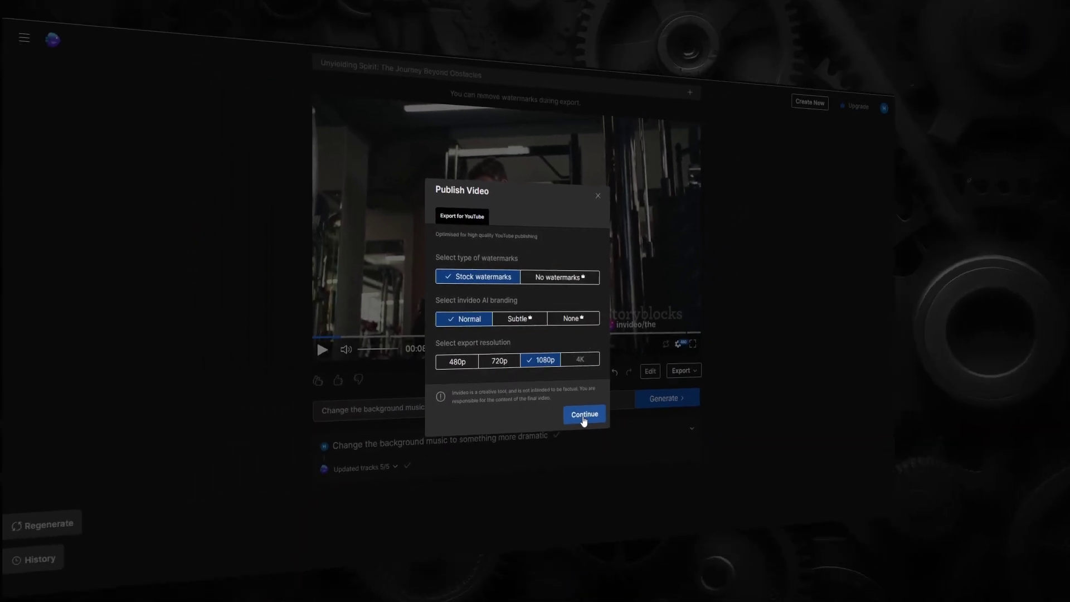
click(606, 412)
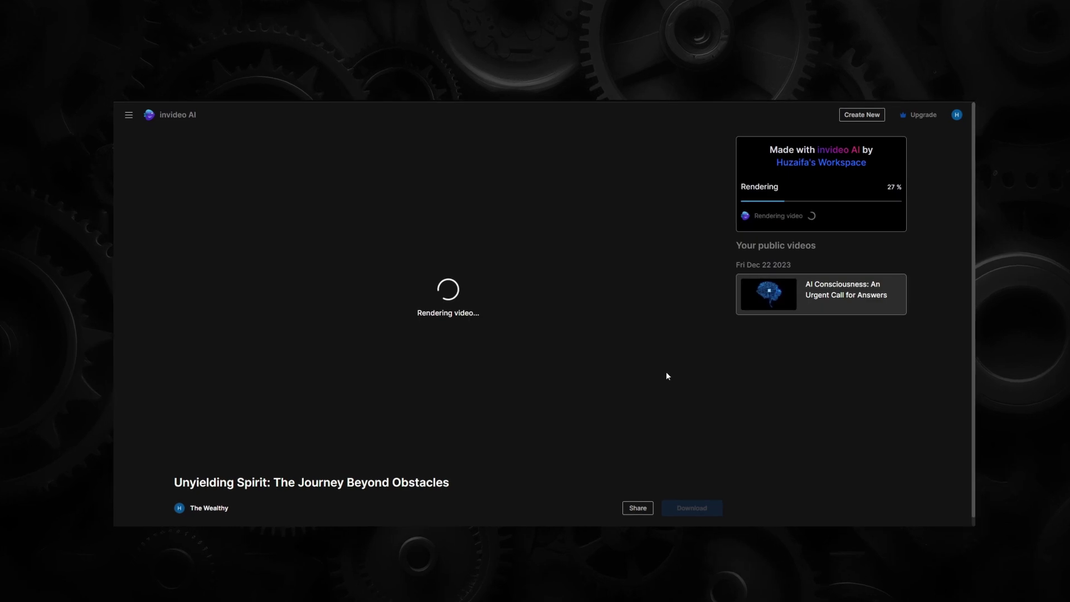